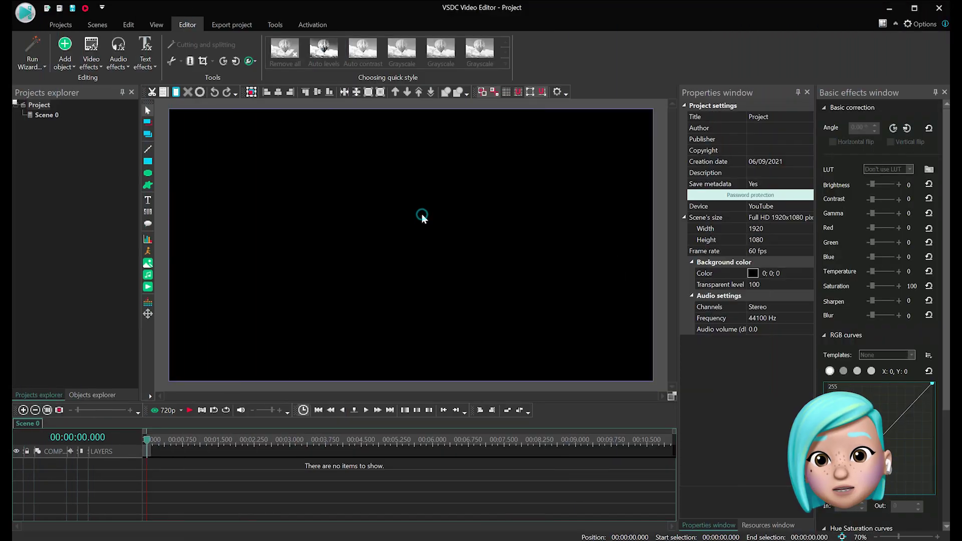
Add a rectangle and size it to fill the full 1920x1080 frame.
left_click(148, 167)
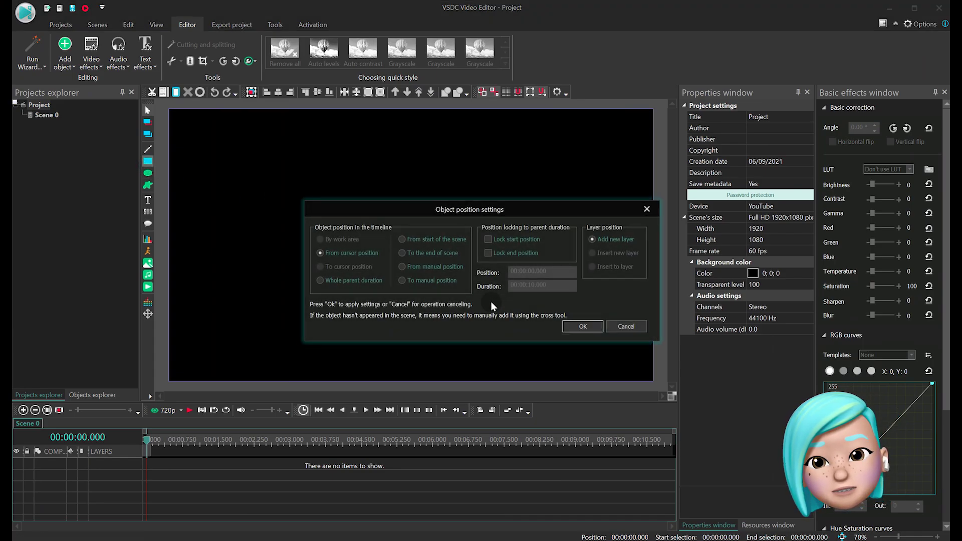
left_click(577, 327)
left_click_drag(318, 166, 536, 281)
left_click(744, 207)
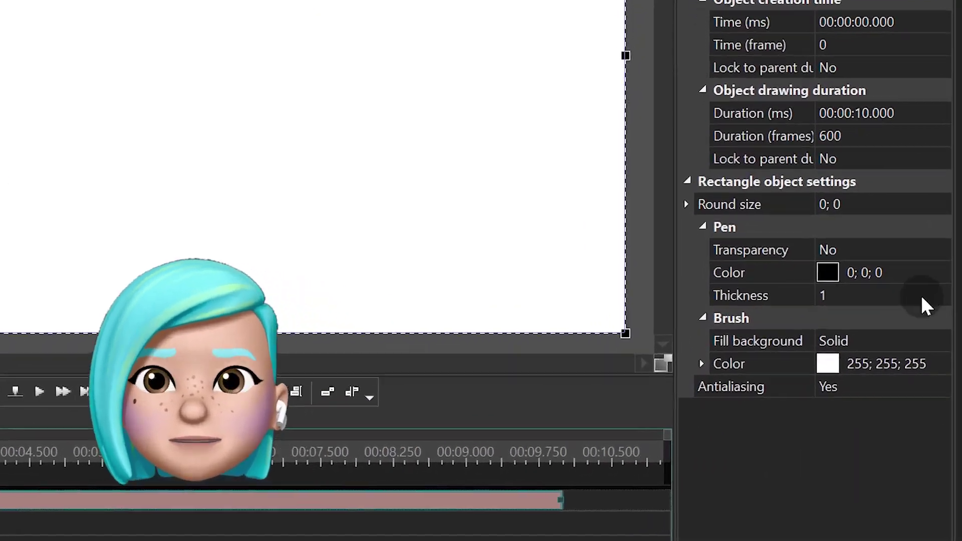
Set the rectangle's Brush fill background to an Image pattern using back.jpg.
left_click(799, 384)
left_click(949, 339)
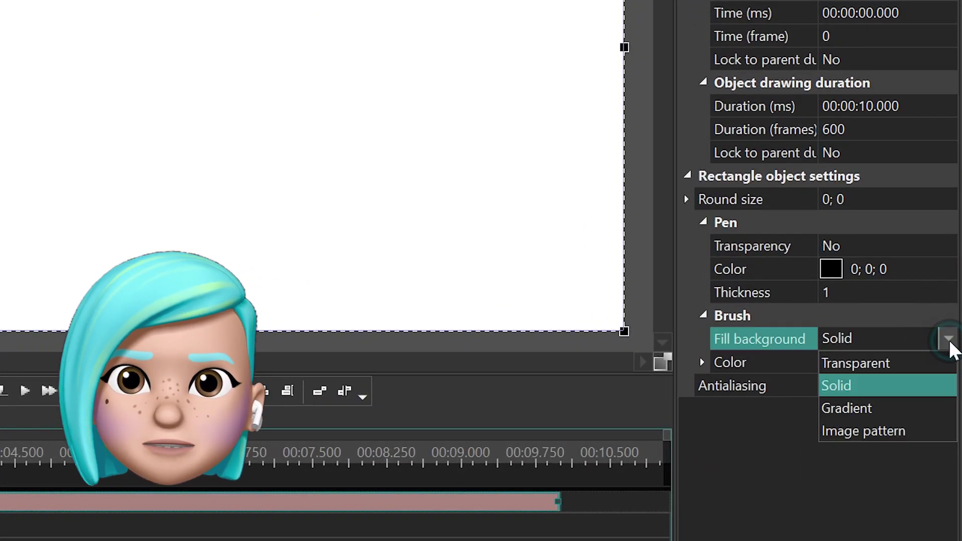
left_click(873, 430)
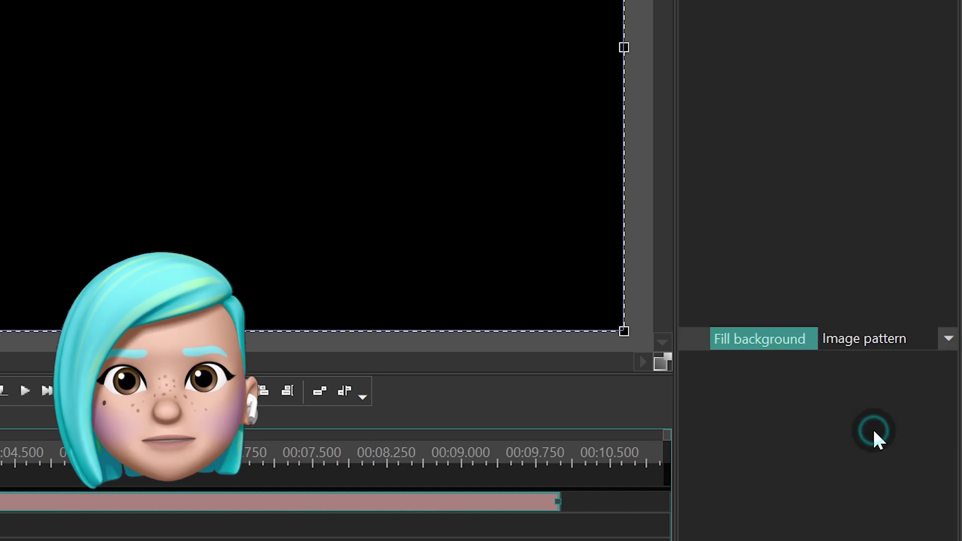
left_click(877, 387)
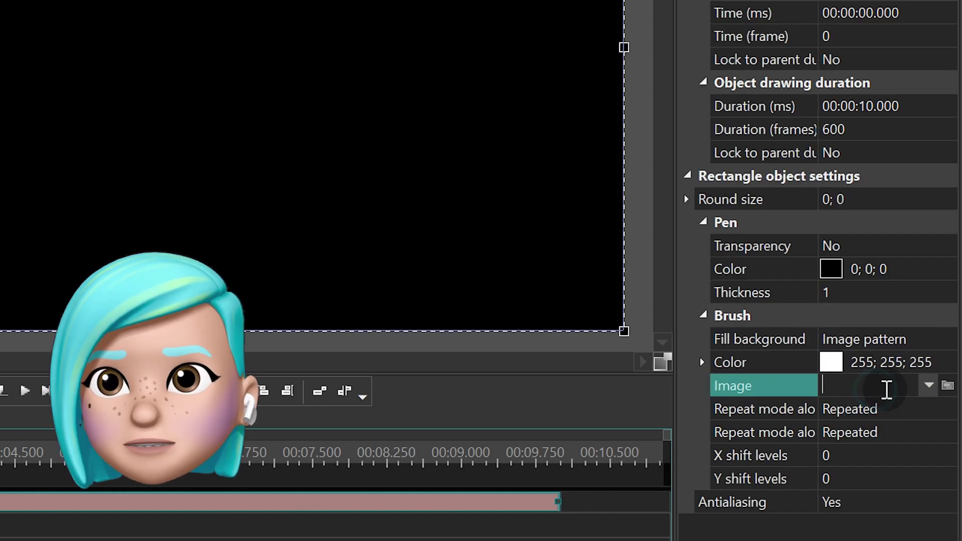
left_click(948, 387)
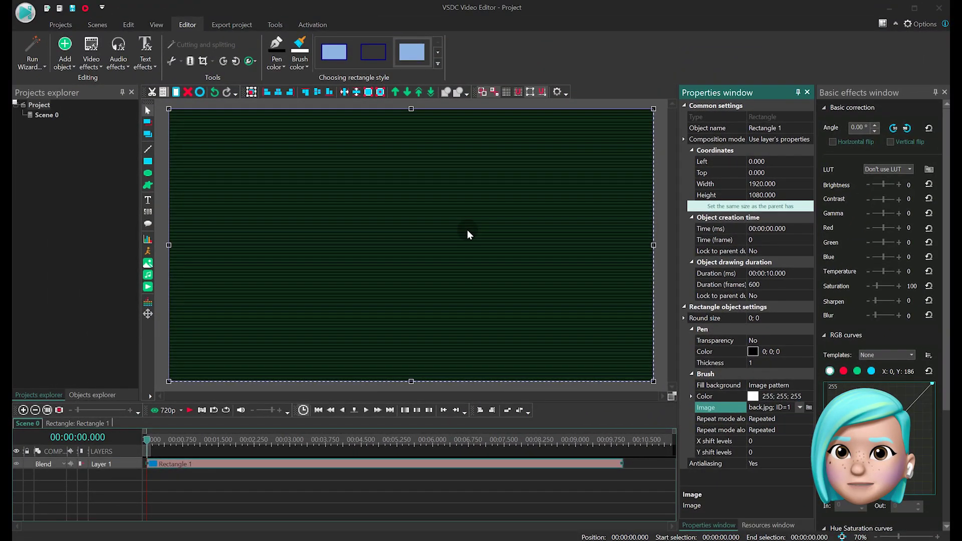
Add a Random Dot Stereo TV effect from Special FX > TV spanning the whole clip.
left_click(96, 67)
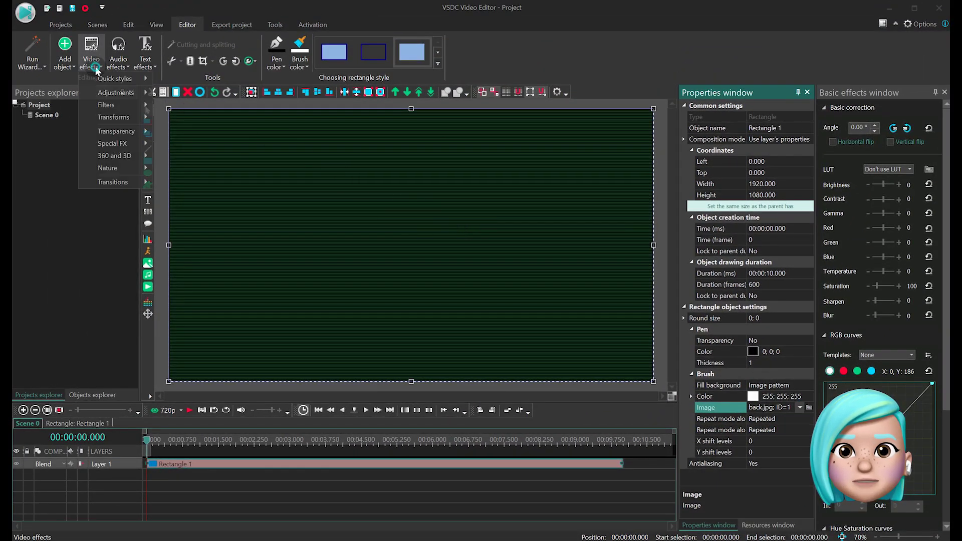
left_click(131, 144)
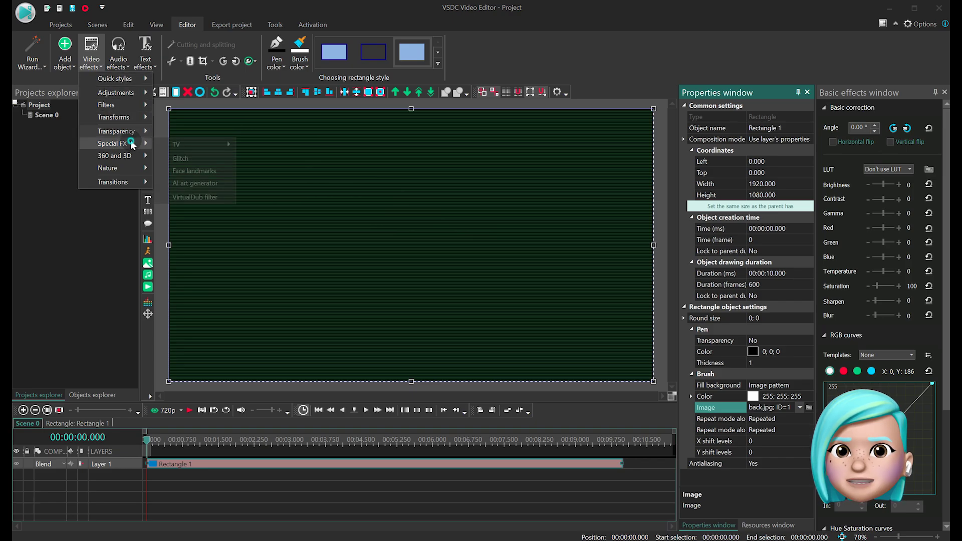
mouse_move(168, 145)
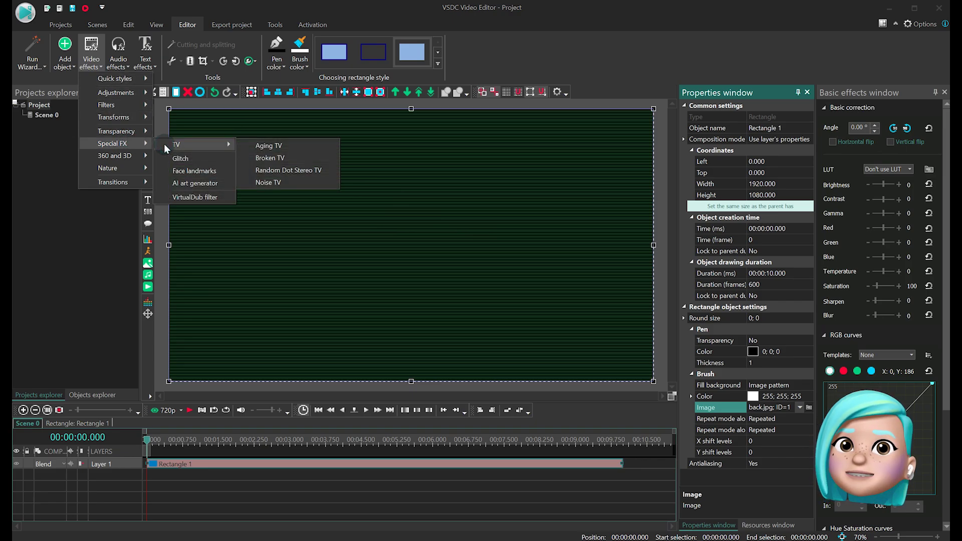
left_click(324, 171)
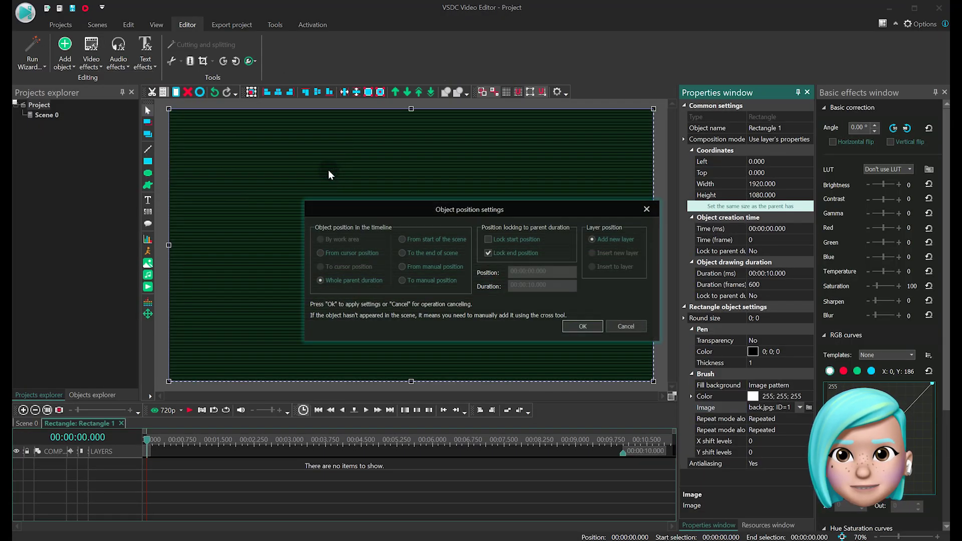
left_click(591, 329)
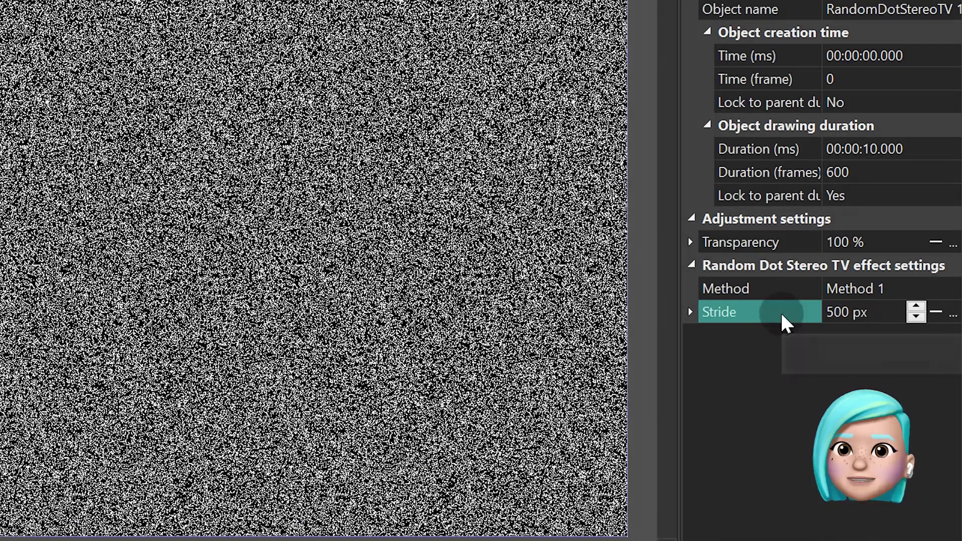
Set the effect's stride to 500 px and transparency to 5 %.
left_click(852, 242)
type("5")
key("Return")
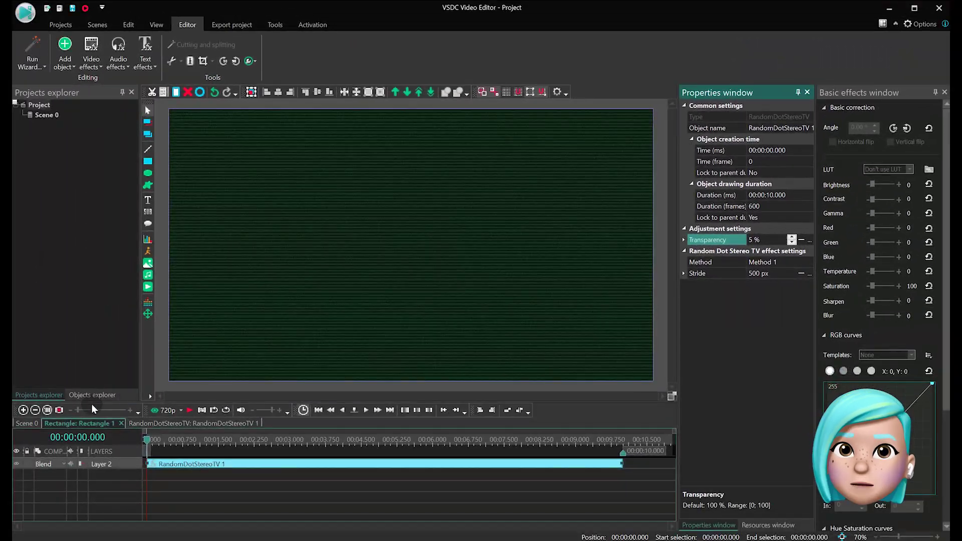
Convert the Rectangle 1 clip on Scene 0 into a sprite.
left_click(38, 421)
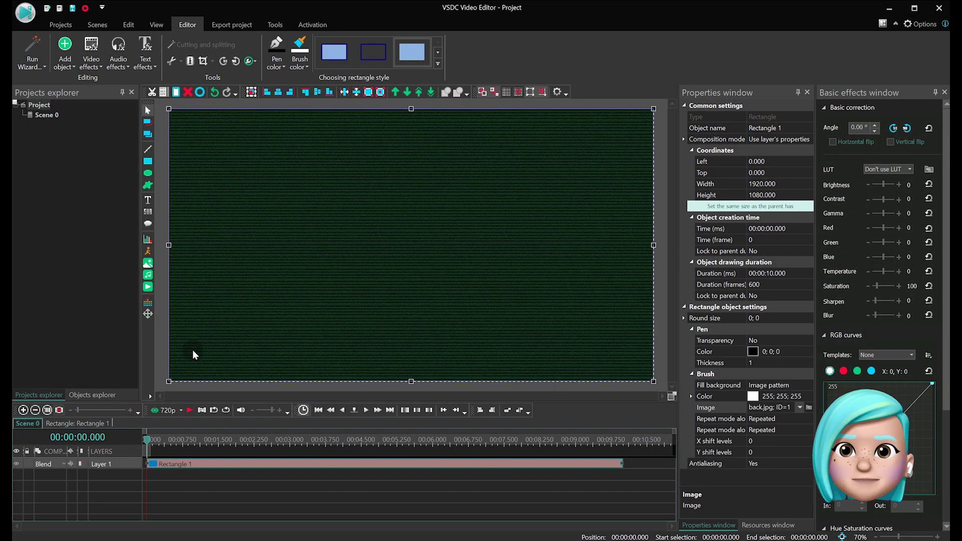
right_click(257, 467)
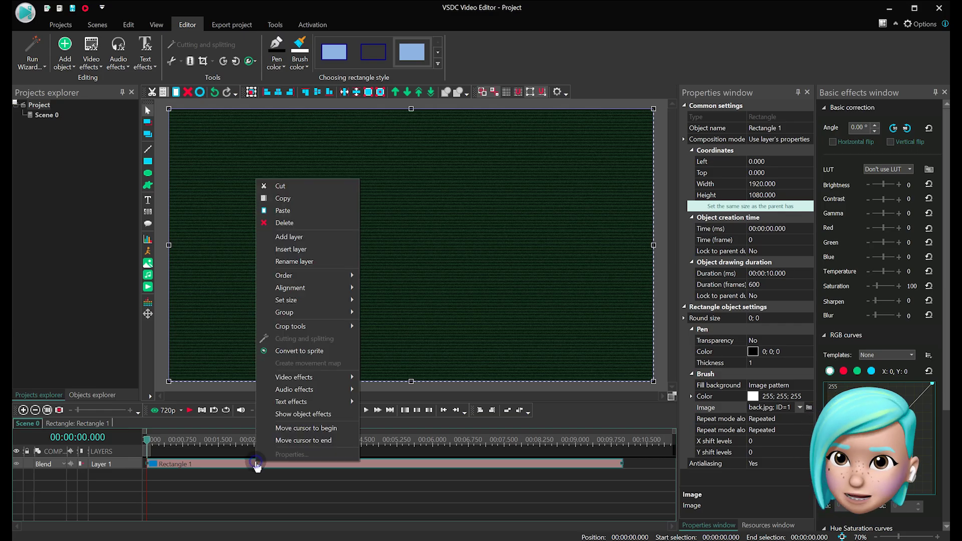
left_click(330, 351)
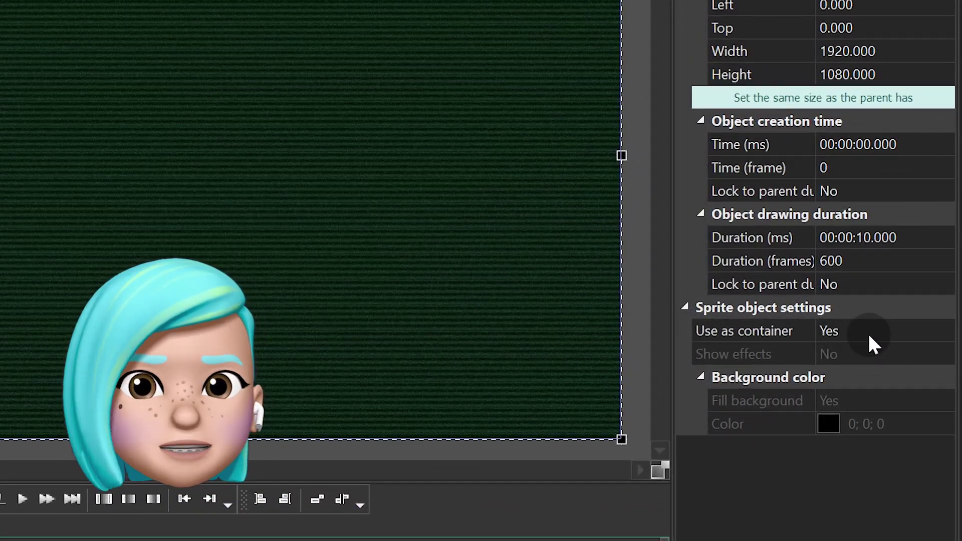
Set the sprite to Use as container No, Show effects Yes, Fill background No, and open it.
double_click(811, 336)
left_click(806, 351)
double_click(862, 360)
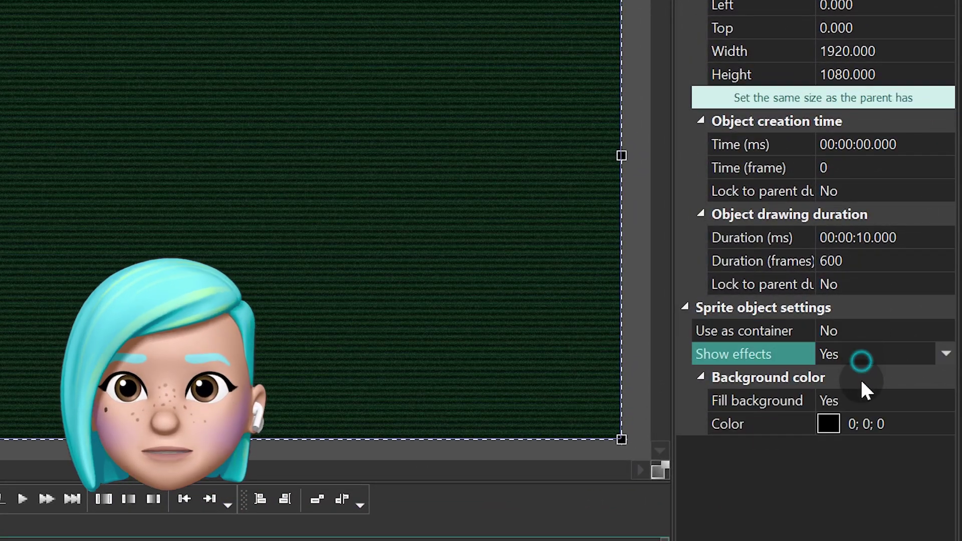
left_click(865, 399)
double_click(864, 398)
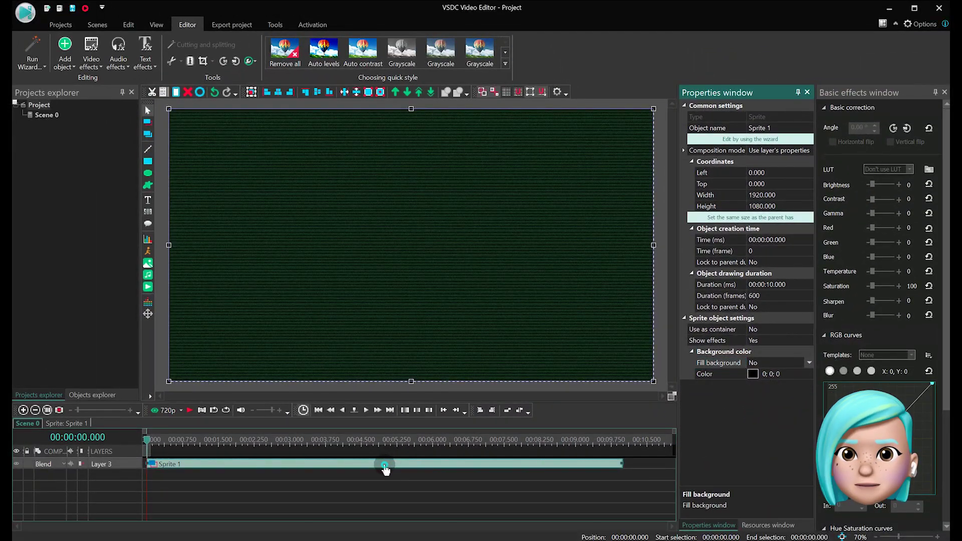
double_click(385, 467)
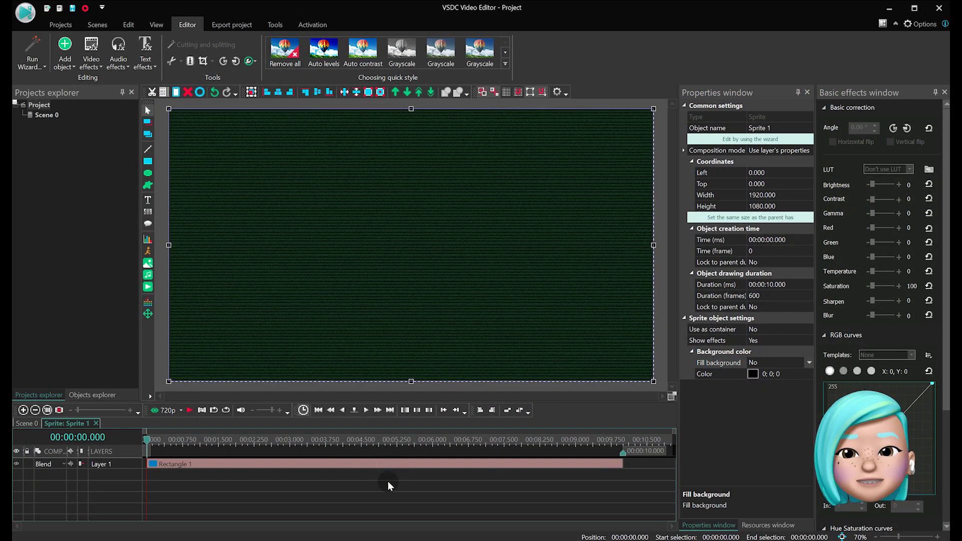
Add a Broken TV effect layer inside Sprite 1.
left_click(92, 64)
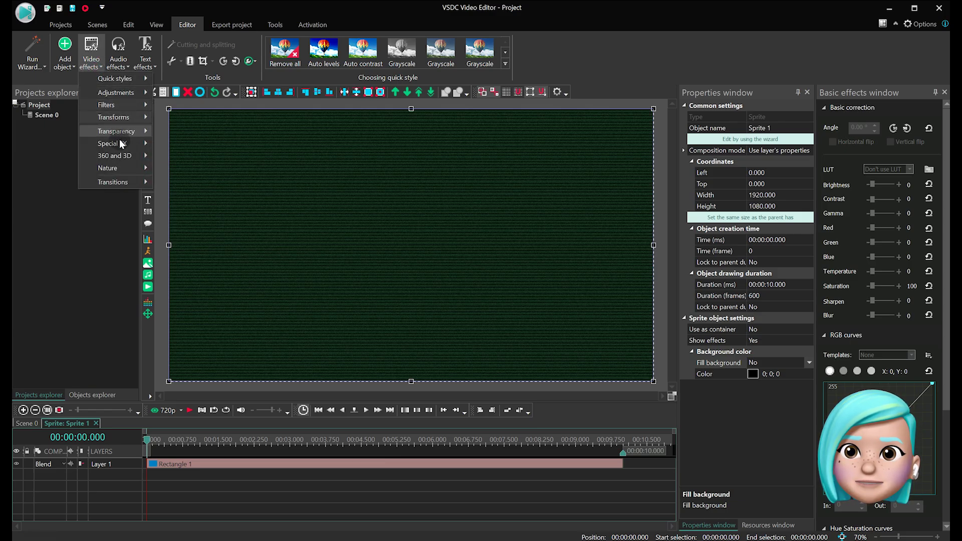
mouse_move(120, 142)
mouse_move(194, 144)
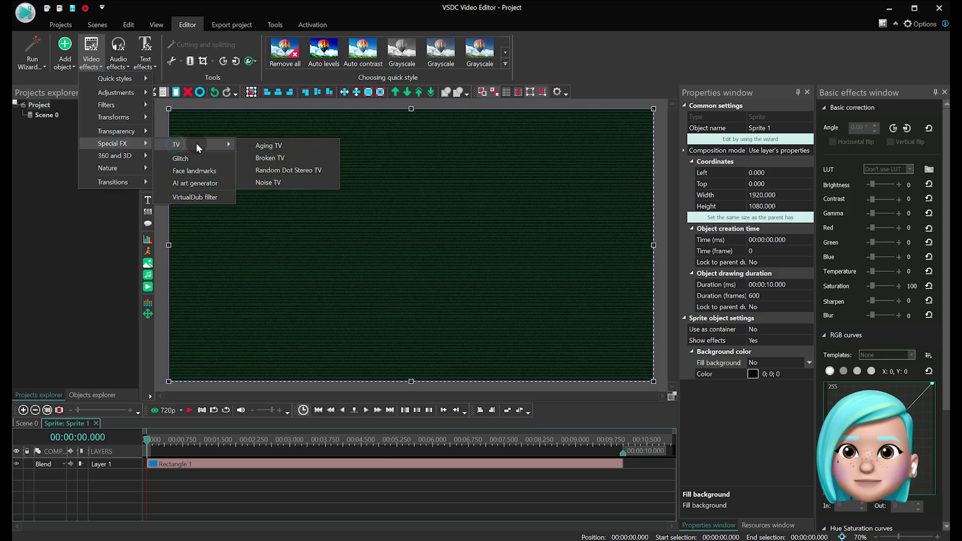
left_click(295, 158)
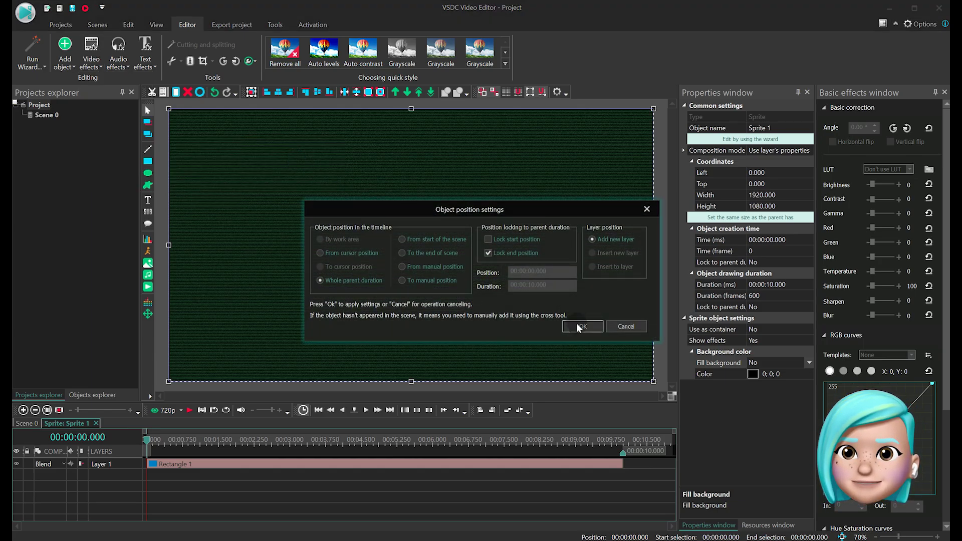
left_click(581, 326)
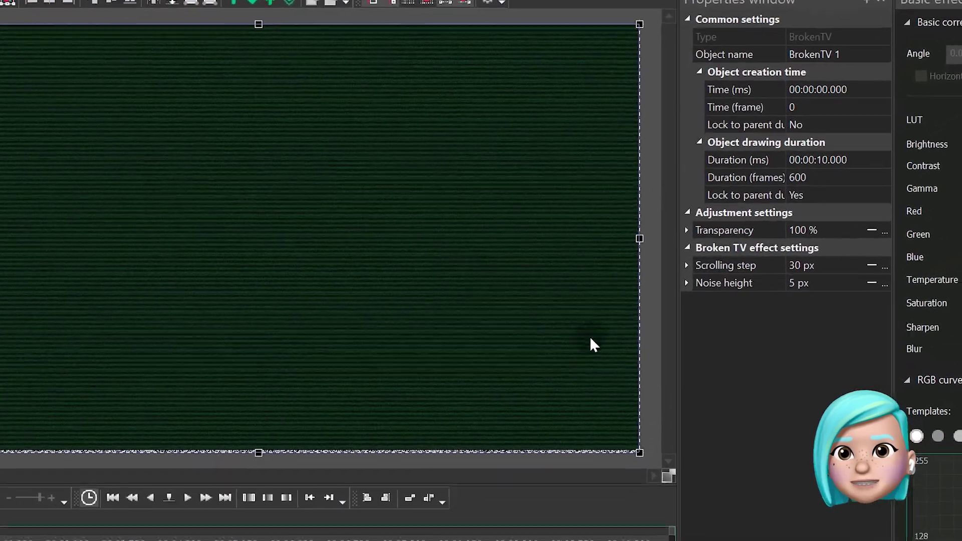
Set Broken TV transparency to 15 %, scrolling step 5 px and noise height 100 px.
left_click(830, 229)
left_click_drag(830, 230, 783, 230)
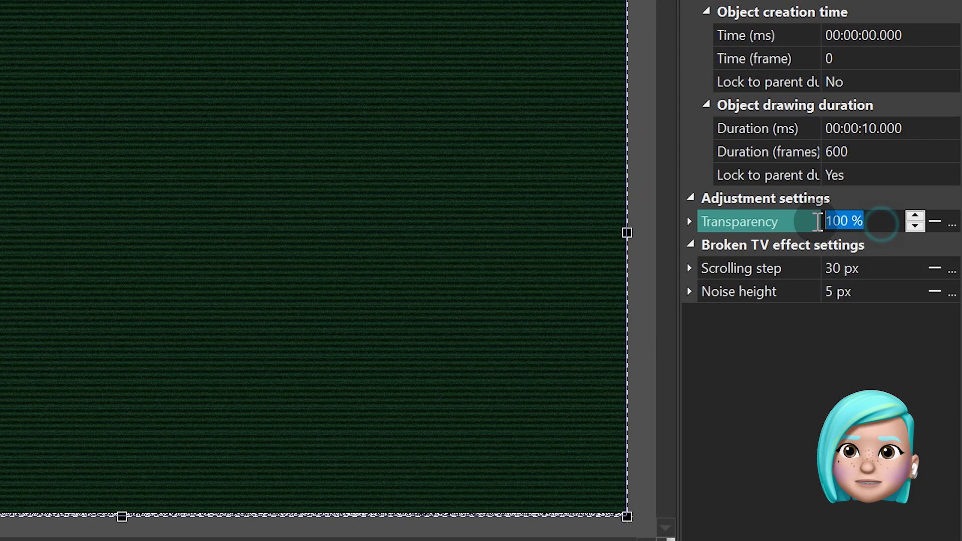
type("15")
left_click(875, 277)
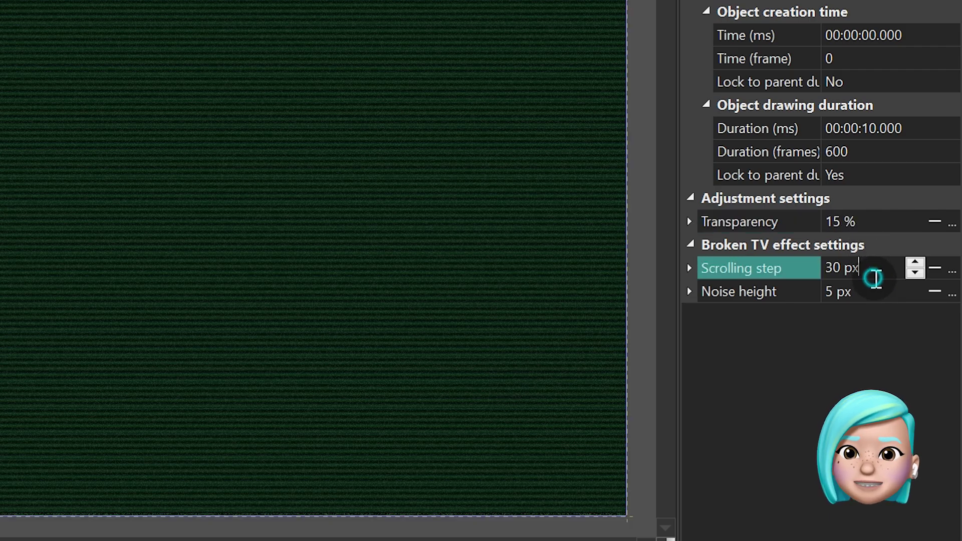
double_click(897, 270)
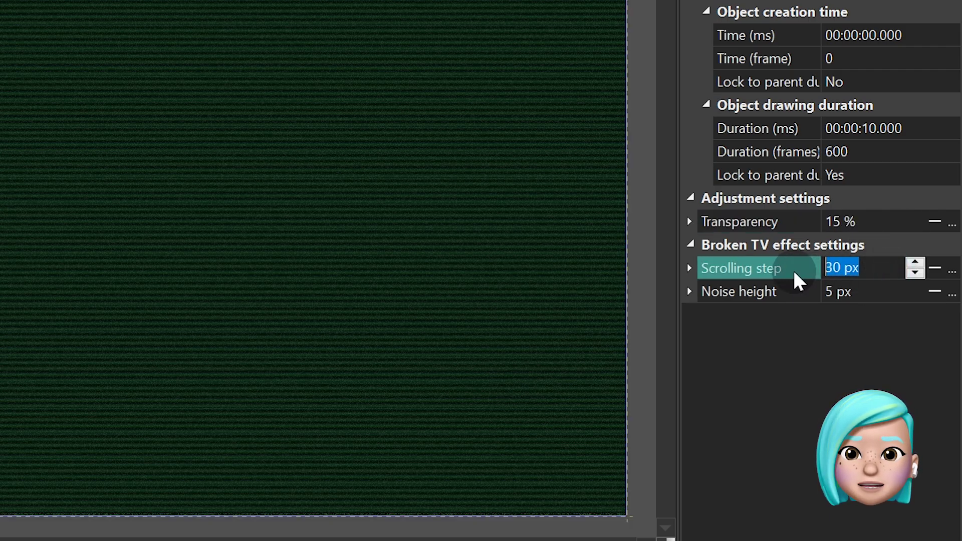
type("5")
left_click(873, 293)
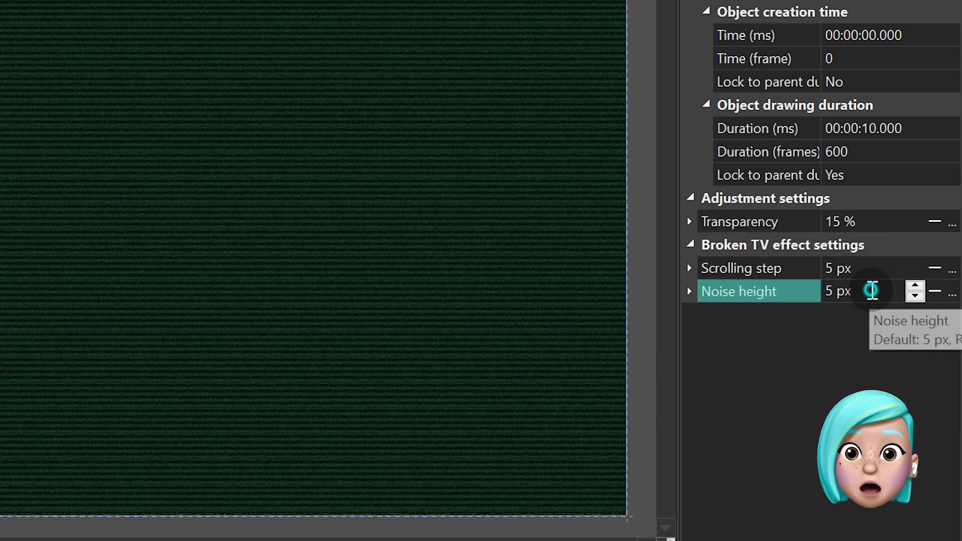
left_click_drag(883, 290, 797, 290)
type("100")
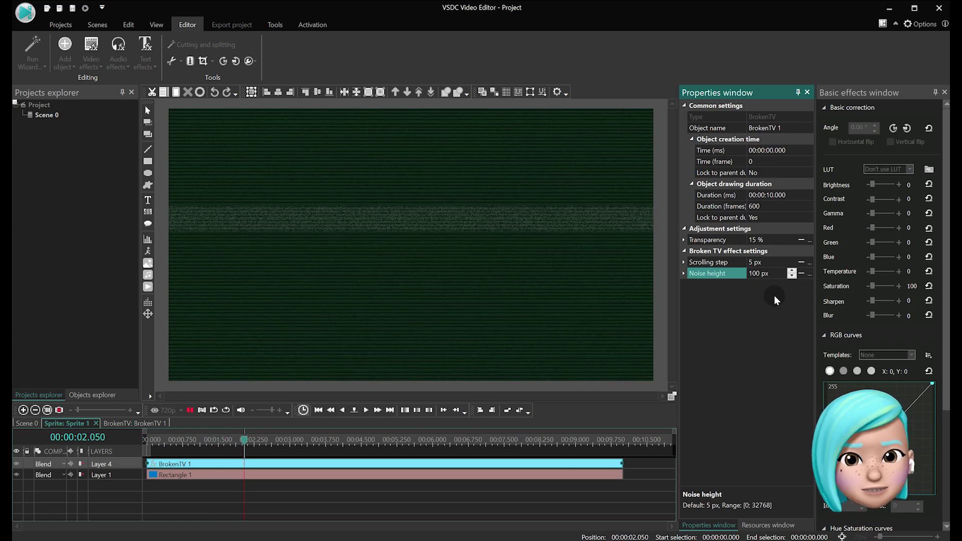
Add a text object and paste in the prepared ROBCO terminal text.
left_click(245, 246)
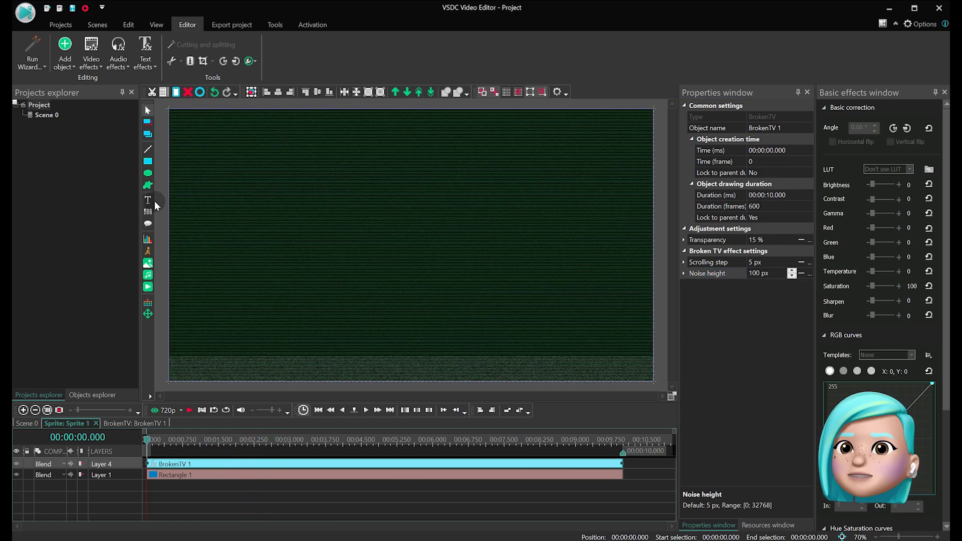
left_click(189, 202)
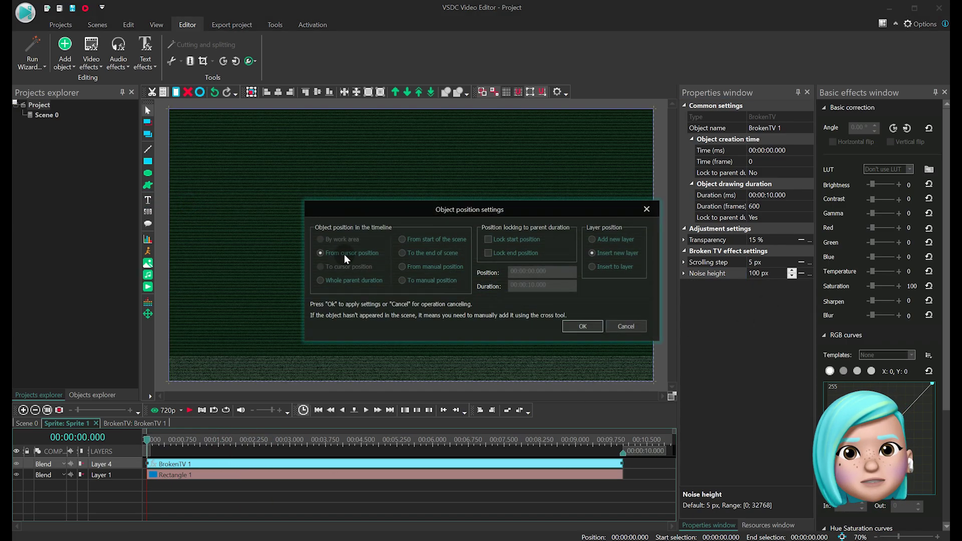
left_click(583, 326)
key("alt+Tab")
key("ctrl+c")
key("alt+Tab")
key("ctrl+v")
key("ctrl+a")
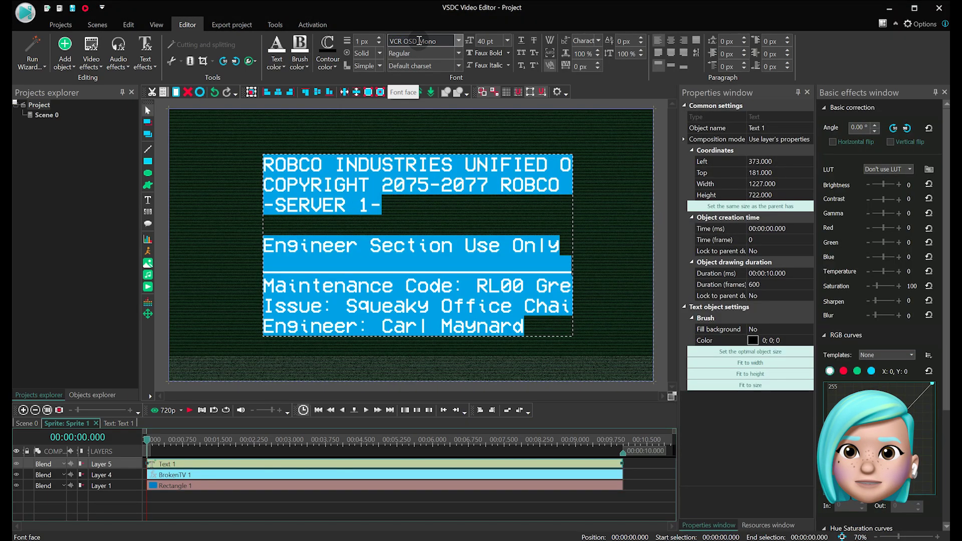
Set the text to 22 pt with word wrap and centre the three header lines.
left_click(485, 41)
type("22")
key("Return")
left_click(550, 40)
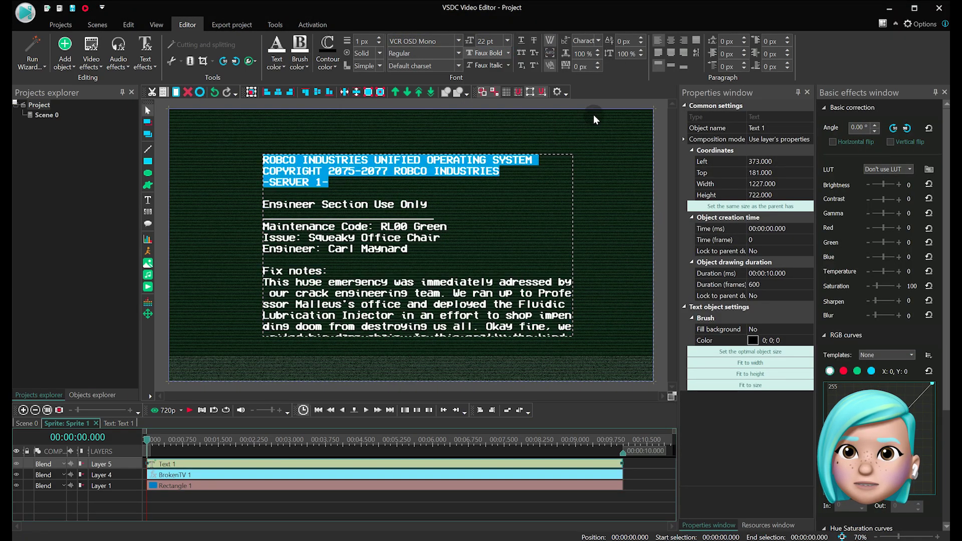
left_click(671, 41)
left_click(317, 304)
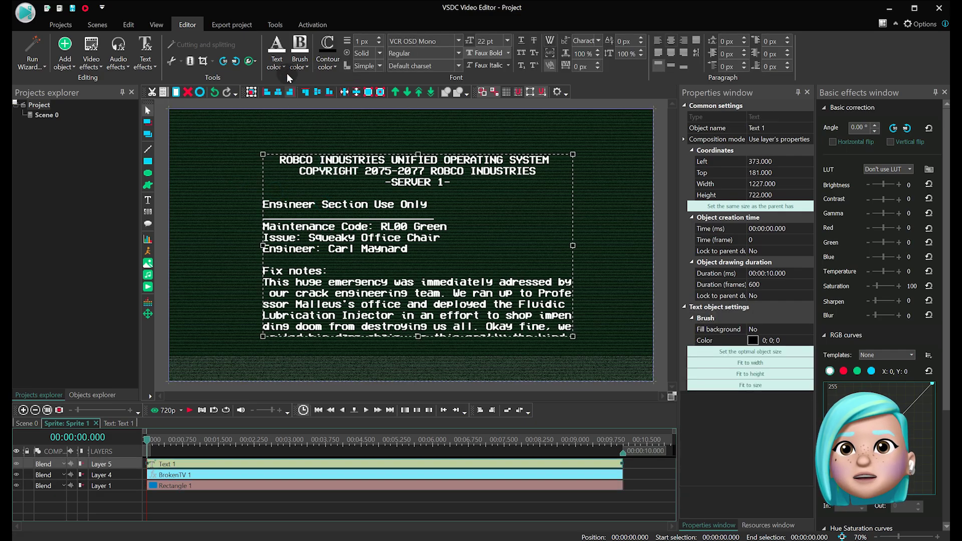
Colour the text green via More Colors and stretch the text box upward.
left_click(276, 65)
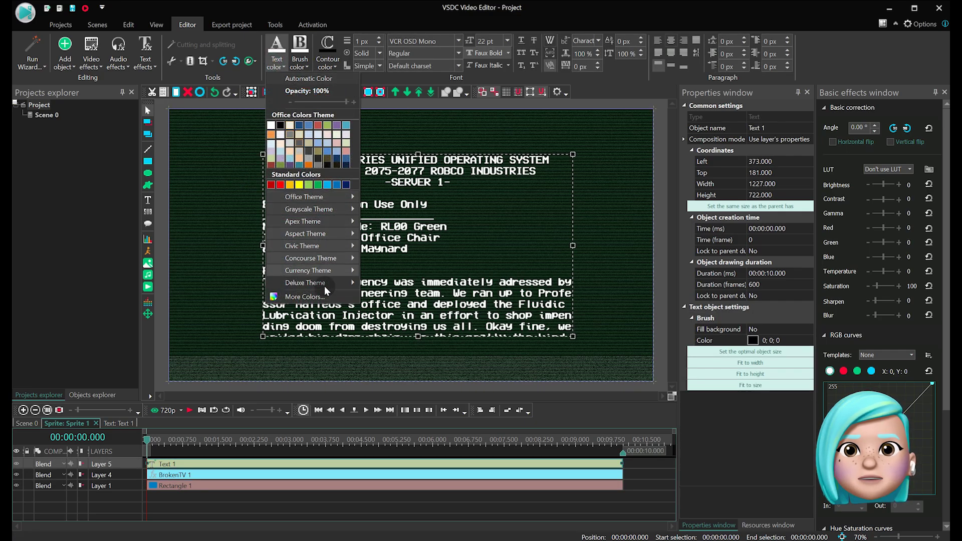
left_click(326, 299)
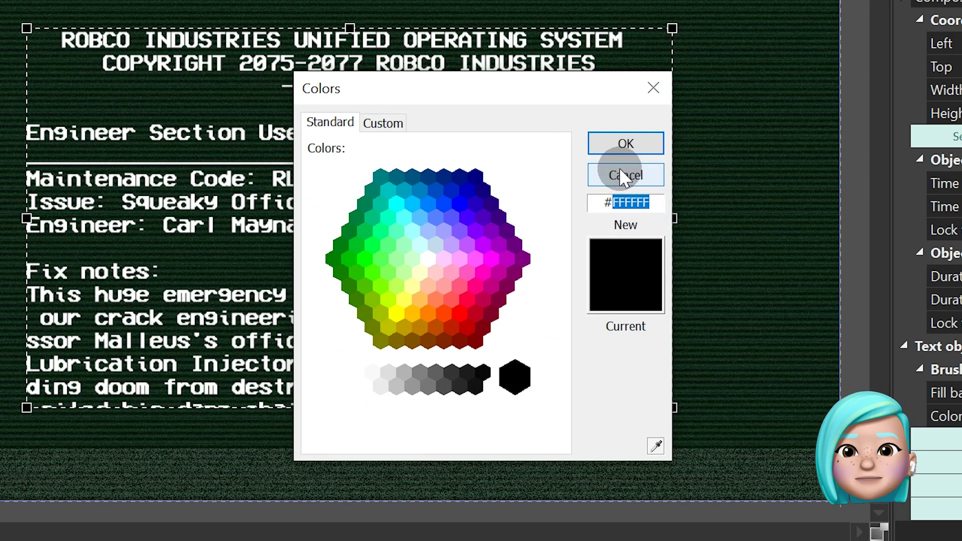
key("Return")
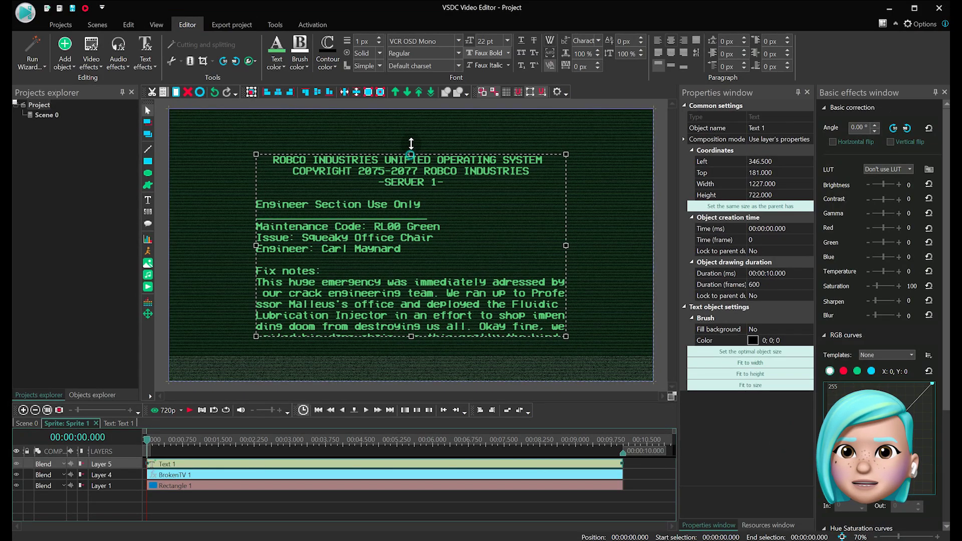
left_click_drag(411, 148, 384, 113)
Centre the text vertically and add a 5 s Recoloring fade-in with 0 % glyph drawing time.
left_click(319, 93)
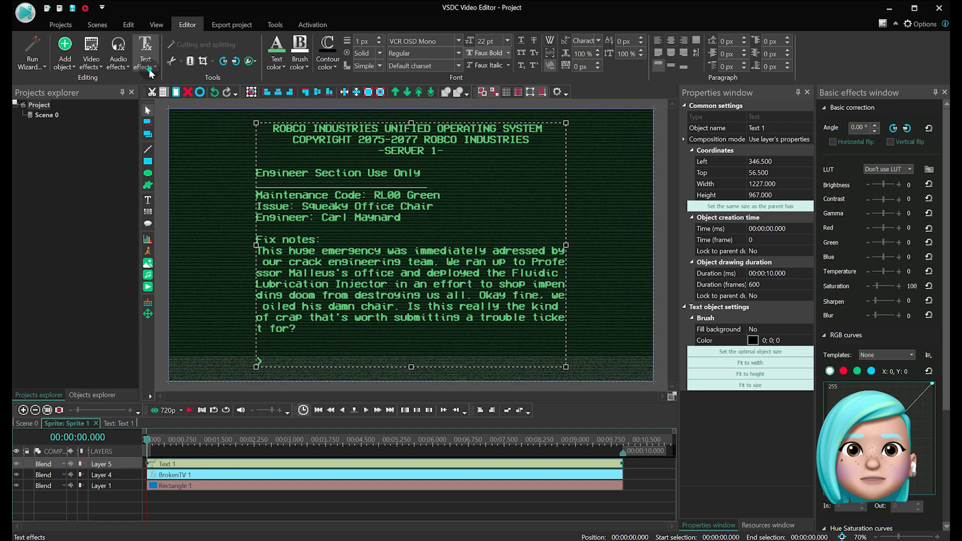
left_click(180, 81)
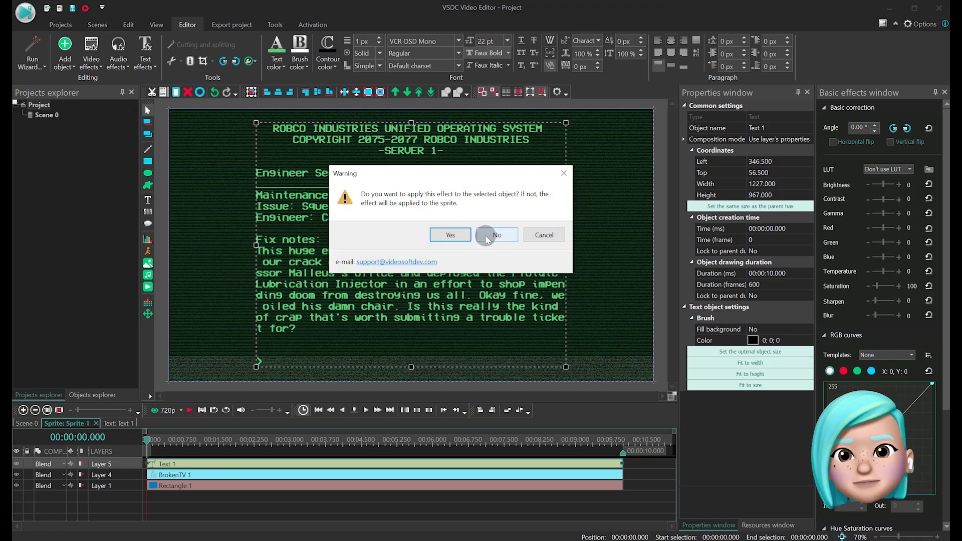
left_click(451, 235)
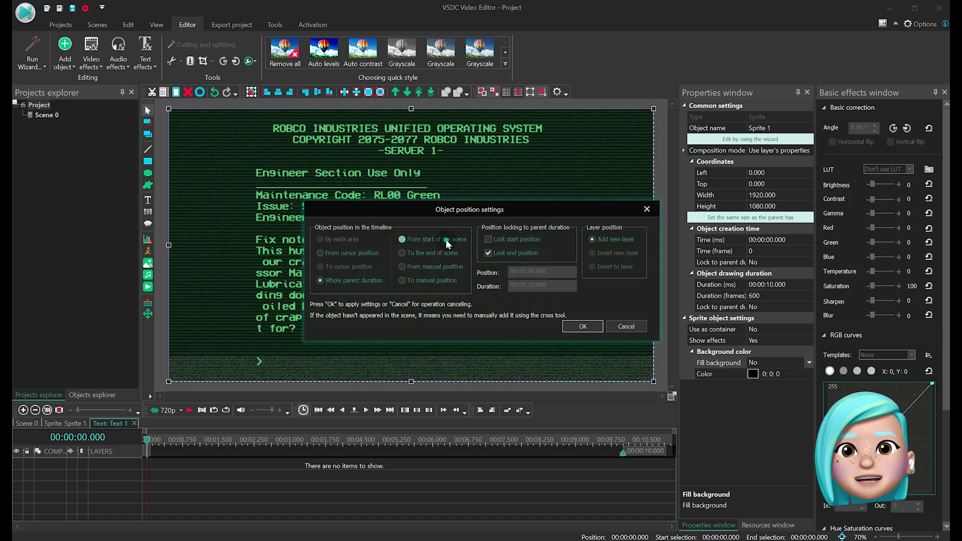
left_click(446, 240)
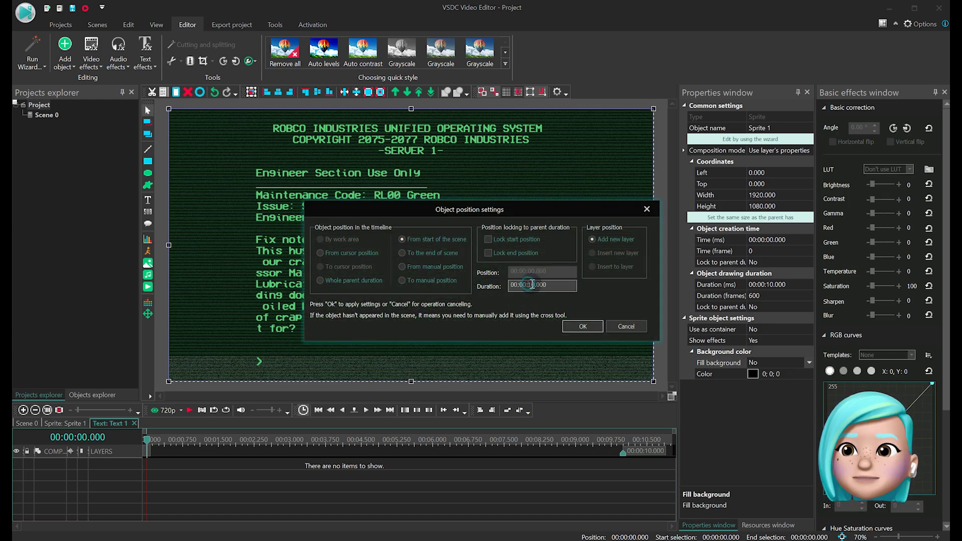
key("Return")
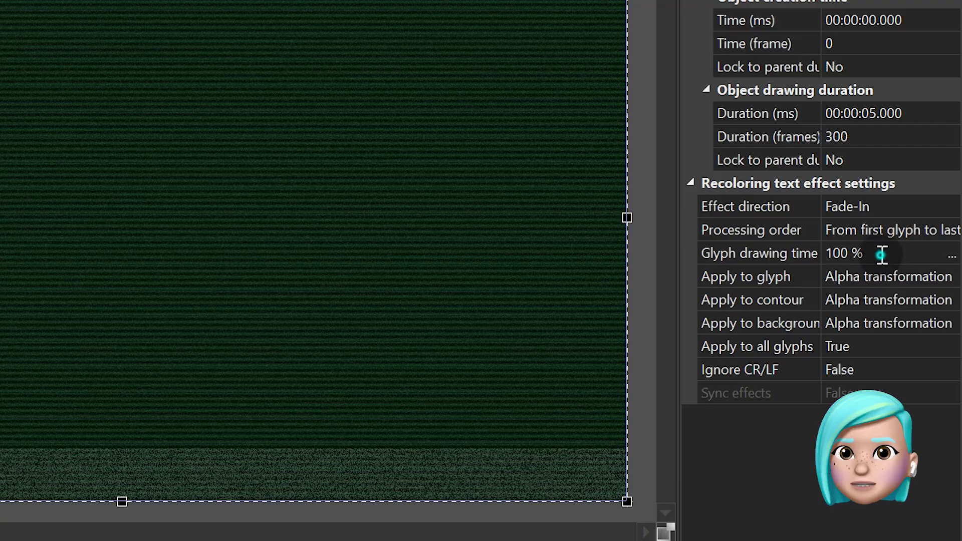
left_click(882, 254)
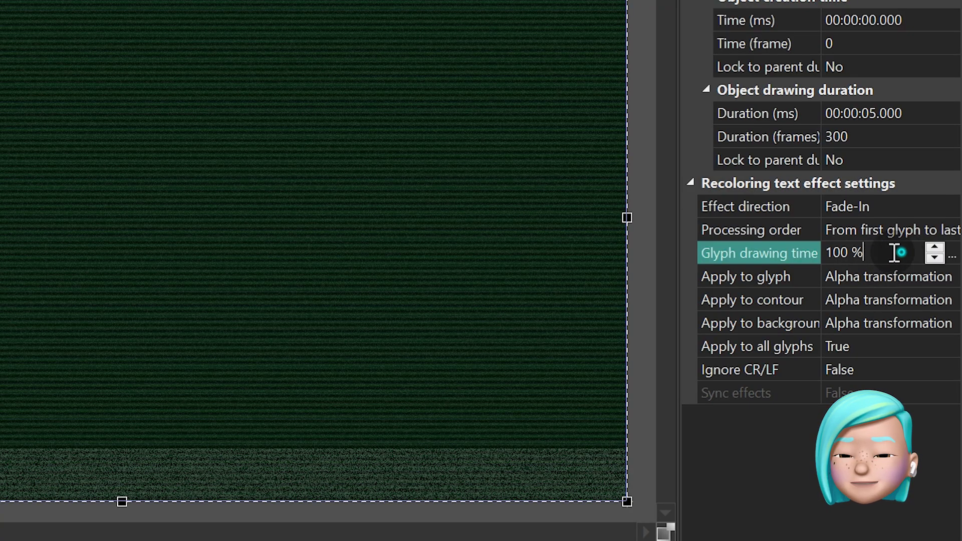
type("0")
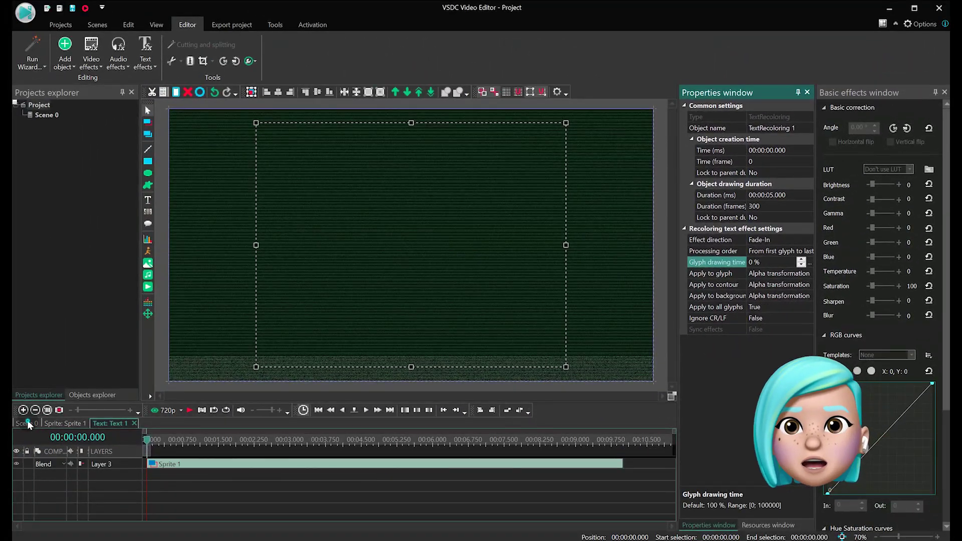
Switch back to the main Scene 0 timeline to preview the terminal text.
left_click(3, 430)
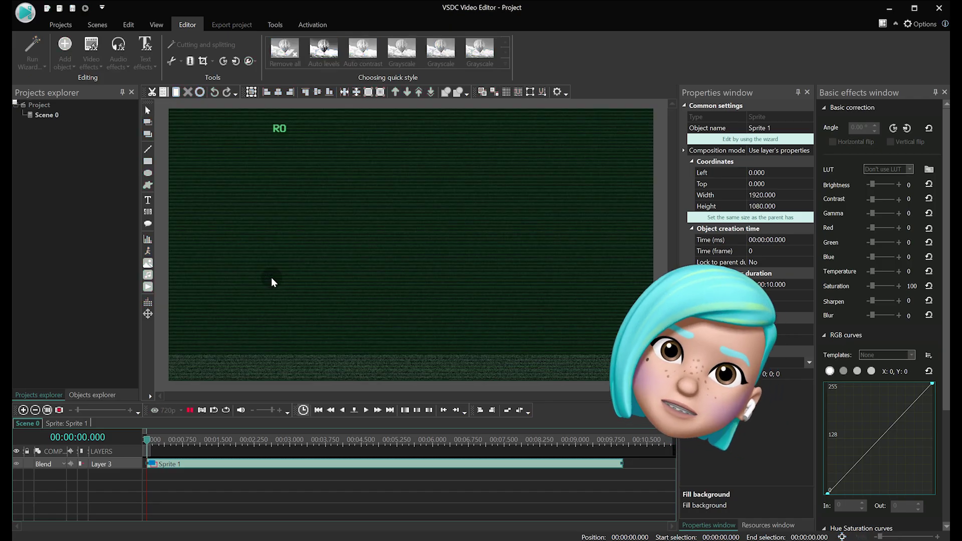